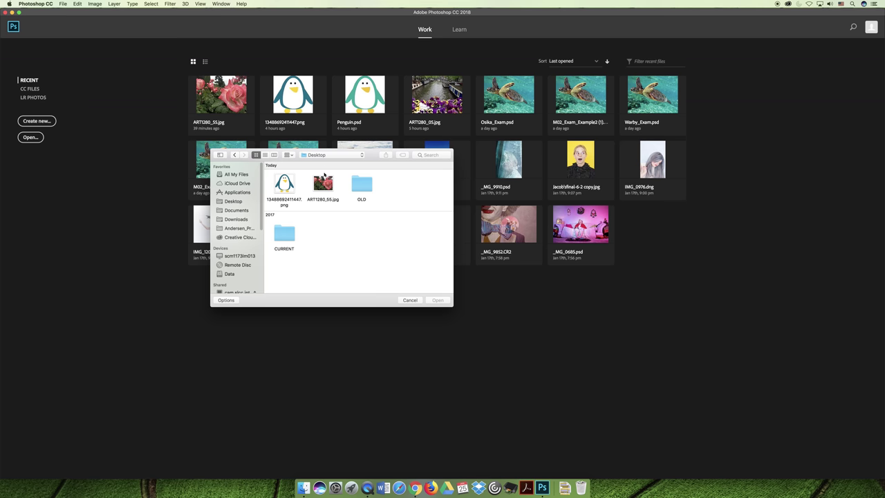
- Open ART1280_55.jpg from the Desktop and move the floating Swatches and tool panels away from the photo
{"action": "left_click", "coordinate": [443, 301]}
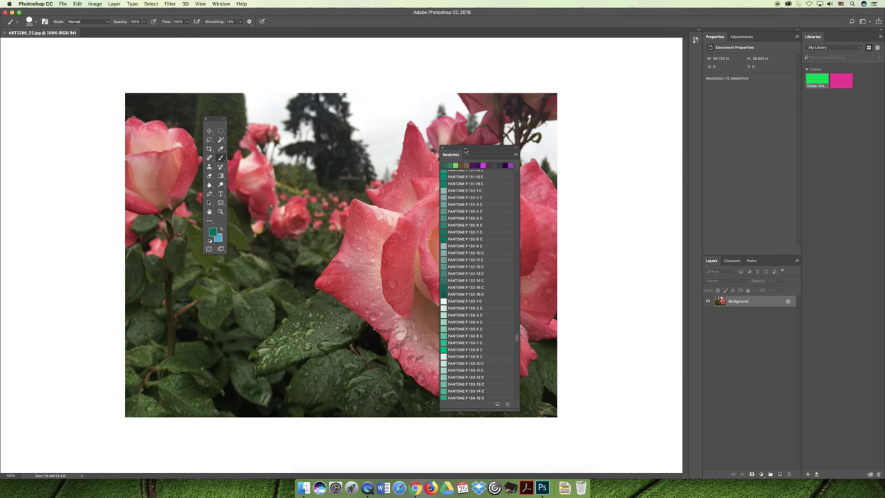
{"action": "left_click_drag", "start_coordinate": [466, 150], "coordinate": [606, 121]}
{"action": "left_click_drag", "start_coordinate": [219, 119], "coordinate": [111, 112]}
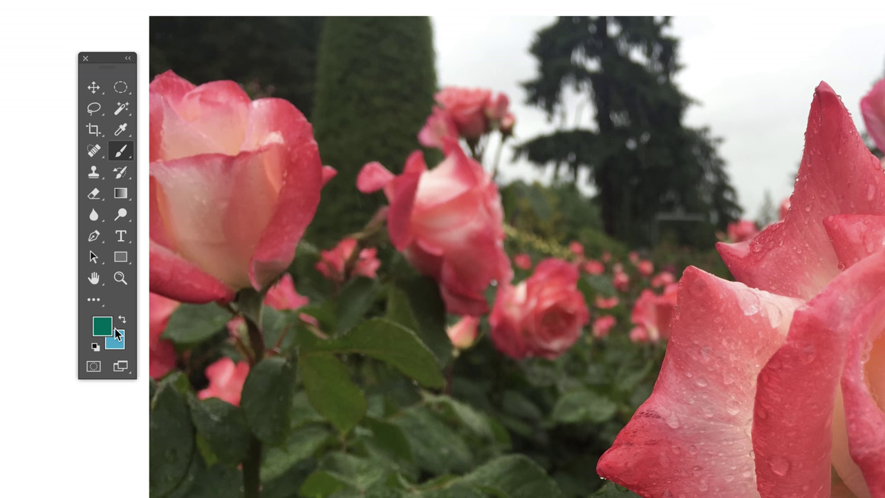
- Change the foreground color to a bright purple (#9711b9)
{"action": "left_click", "coordinate": [104, 334]}
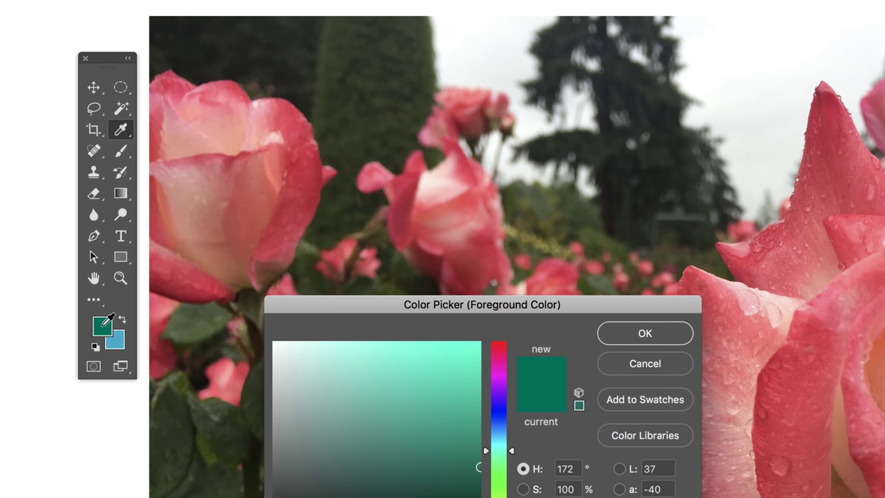
{"action": "left_click", "coordinate": [500, 385]}
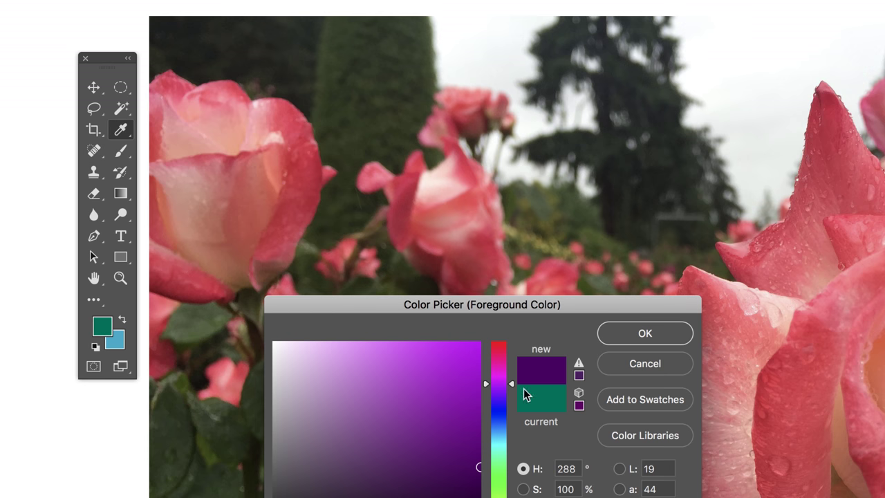
{"action": "left_click", "coordinate": [462, 398]}
{"action": "left_click", "coordinate": [645, 333]}
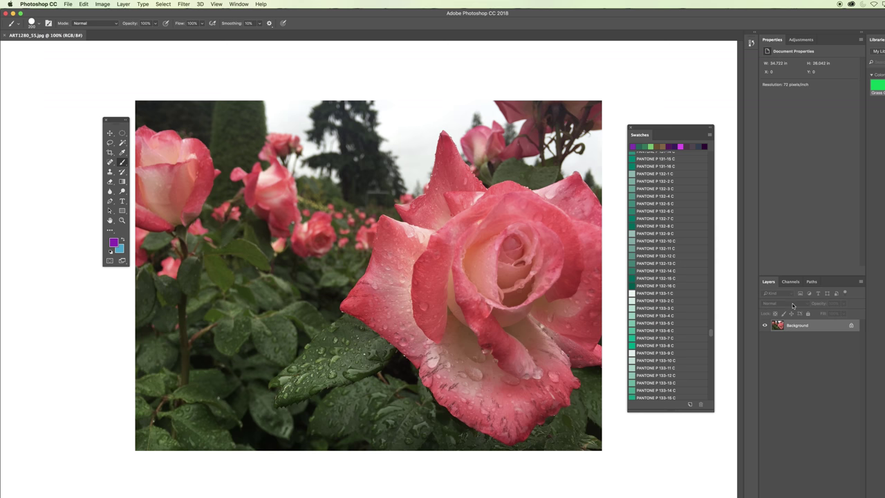
- Convert the background to a regular layer and try a purple brush stroke over the large rose, undoing the stroke
{"action": "double_click", "coordinate": [798, 326]}
{"action": "left_click", "coordinate": [417, 196]}
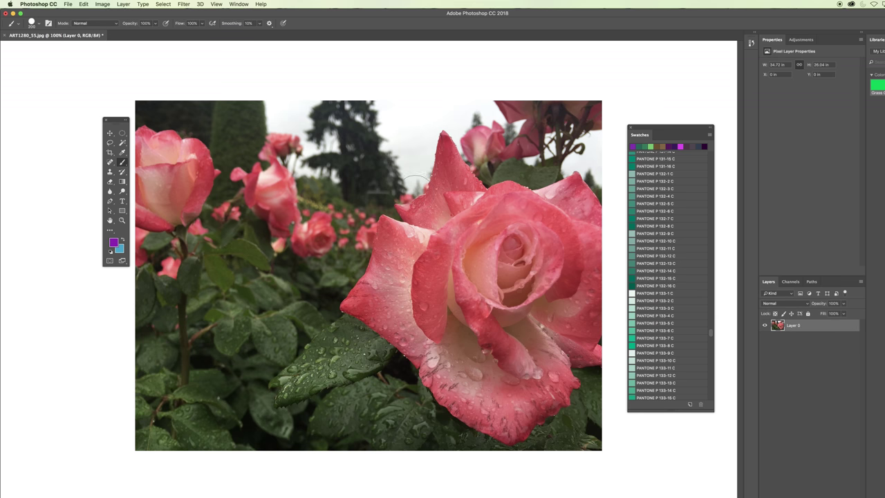
{"action": "mouse_move", "coordinate": [387, 294]}
{"action": "left_mouse_down"}
{"action": "mouse_move", "coordinate": [451, 247]}
{"action": "mouse_move", "coordinate": [493, 293]}
{"action": "mouse_move", "coordinate": [389, 285]}
{"action": "mouse_move", "coordinate": [524, 226]}
{"action": "mouse_move", "coordinate": [571, 294]}
{"action": "mouse_move", "coordinate": [550, 356]}
{"action": "left_mouse_up"}
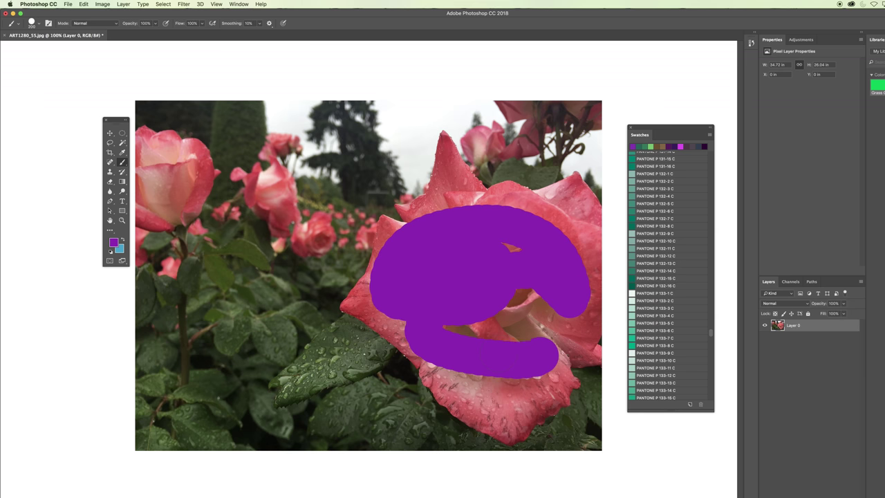
{"action": "key", "text": "super+z"}
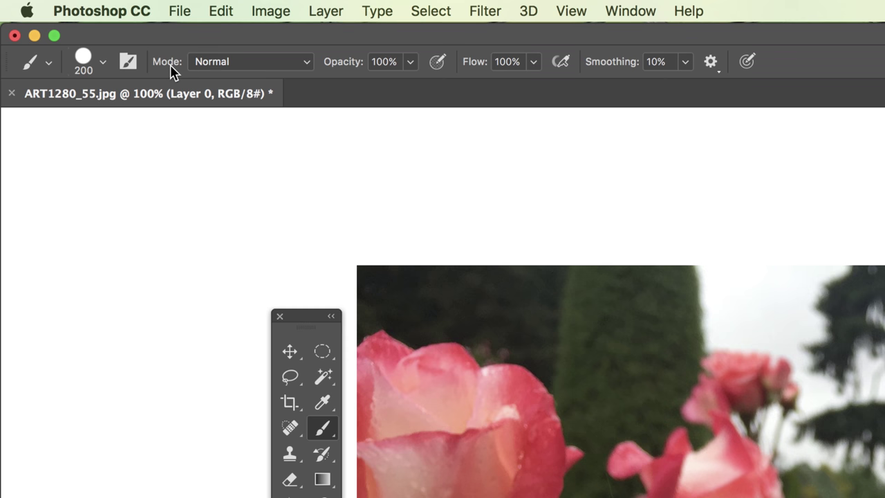
- Set the brush's mode to Overlay and paint purple over part of the large rose and the area beside it
{"action": "left_click", "coordinate": [307, 66]}
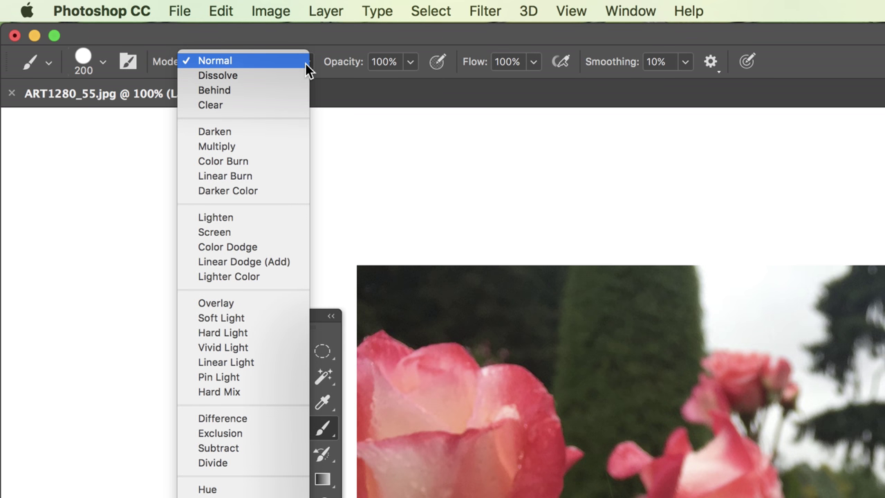
{"action": "left_click", "coordinate": [215, 304]}
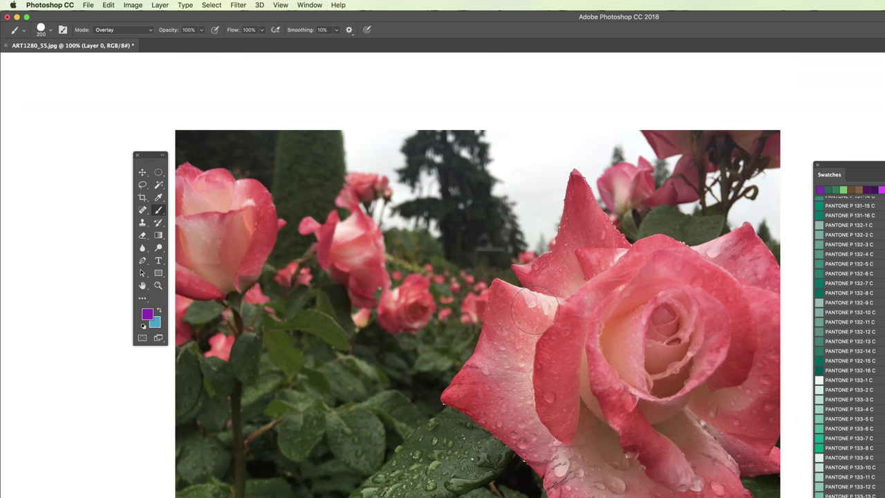
{"action": "mouse_move", "coordinate": [535, 310]}
{"action": "left_mouse_down"}
{"action": "mouse_move", "coordinate": [491, 299]}
{"action": "mouse_move", "coordinate": [560, 325]}
{"action": "mouse_move", "coordinate": [502, 343]}
{"action": "mouse_move", "coordinate": [553, 346]}
{"action": "mouse_move", "coordinate": [540, 373]}
{"action": "mouse_move", "coordinate": [484, 387]}
{"action": "mouse_move", "coordinate": [547, 387]}
{"action": "mouse_move", "coordinate": [443, 435]}
{"action": "mouse_move", "coordinate": [442, 353]}
{"action": "mouse_move", "coordinate": [543, 203]}
{"action": "mouse_move", "coordinate": [516, 206]}
{"action": "mouse_move", "coordinate": [505, 263]}
{"action": "left_mouse_up"}
{"action": "mouse_move", "coordinate": [554, 290]}
{"action": "left_mouse_down"}
{"action": "mouse_move", "coordinate": [643, 263]}
{"action": "mouse_move", "coordinate": [595, 442]}
{"action": "mouse_move", "coordinate": [605, 325]}
{"action": "mouse_move", "coordinate": [574, 252]}
{"action": "mouse_move", "coordinate": [584, 184]}
{"action": "mouse_move", "coordinate": [678, 290]}
{"action": "mouse_move", "coordinate": [674, 349]}
{"action": "left_mouse_up"}
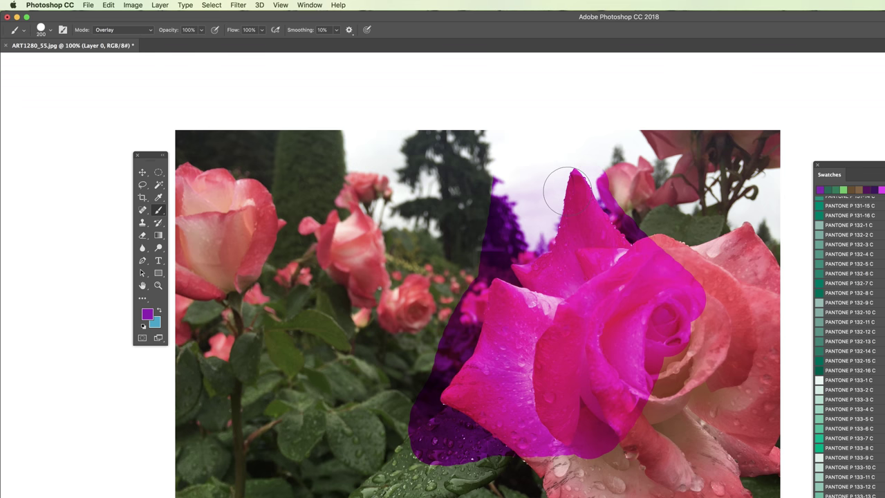
- Set the brush's mode to Hue and recolor the rose at the photo's left edge in purple
{"action": "left_click", "coordinate": [150, 33]}
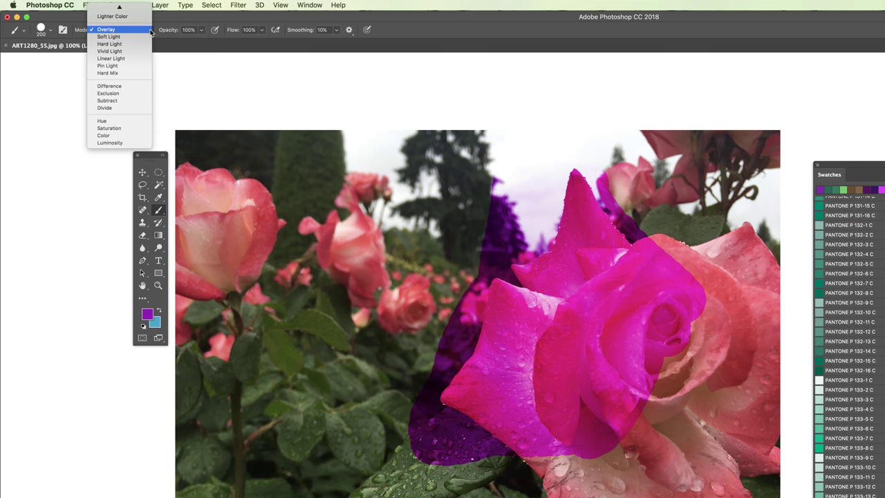
{"action": "left_click", "coordinate": [102, 121]}
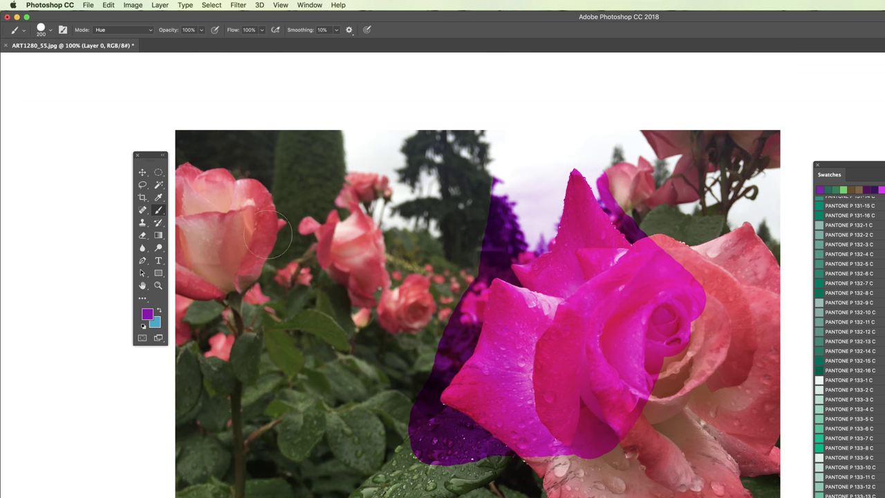
{"action": "left_click", "coordinate": [236, 208]}
{"action": "mouse_move", "coordinate": [215, 221]}
{"action": "left_mouse_down"}
{"action": "mouse_move", "coordinate": [229, 201]}
{"action": "mouse_move", "coordinate": [200, 193]}
{"action": "mouse_move", "coordinate": [204, 270]}
{"action": "left_mouse_up"}
- Set the brush's mode to Color and paint purple over the small background roses and foliage between the two larger roses
{"action": "left_click", "coordinate": [136, 29]}
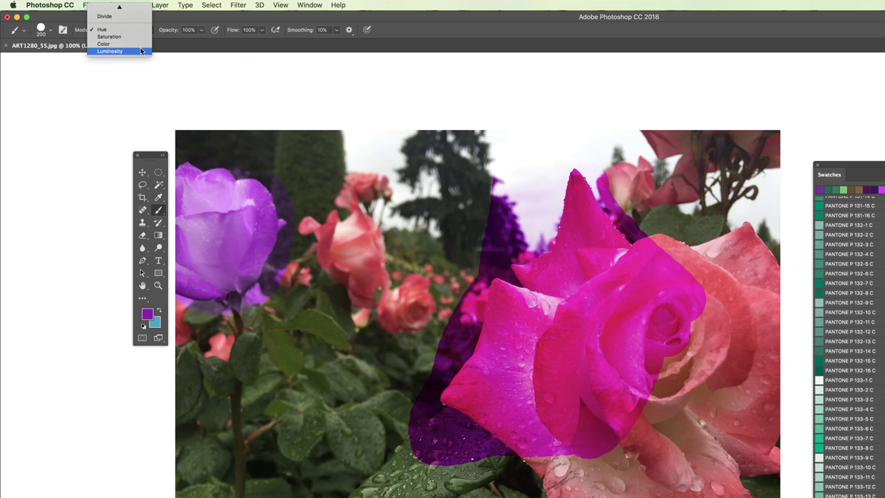
{"action": "left_click", "coordinate": [135, 44]}
{"action": "left_click_drag", "start_coordinate": [339, 177], "coordinate": [358, 194]}
{"action": "mouse_move", "coordinate": [352, 229]}
{"action": "left_mouse_down"}
{"action": "mouse_move", "coordinate": [408, 298]}
{"action": "mouse_move", "coordinate": [412, 315]}
{"action": "mouse_move", "coordinate": [342, 253]}
{"action": "mouse_move", "coordinate": [367, 346]}
{"action": "mouse_move", "coordinate": [422, 374]}
{"action": "mouse_move", "coordinate": [256, 367]}
{"action": "mouse_move", "coordinate": [228, 387]}
{"action": "left_mouse_up"}
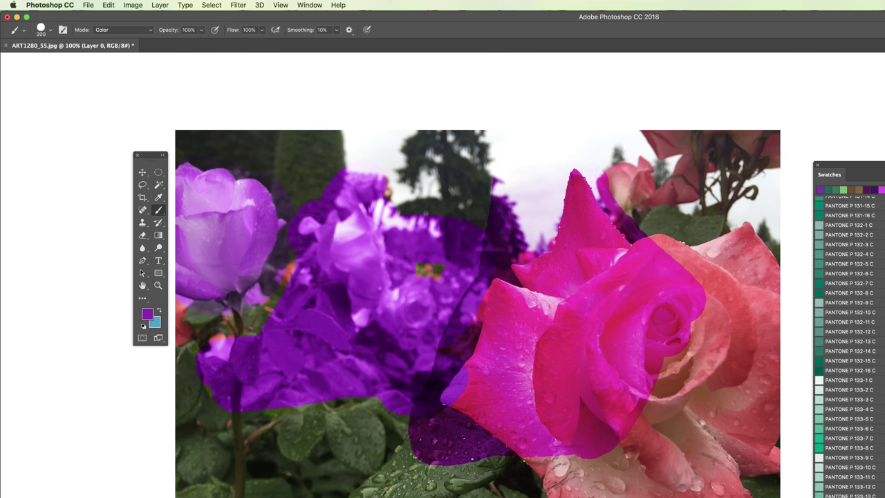
{"action": "mouse_move", "coordinate": [447, 237]}
{"action": "left_mouse_down"}
{"action": "mouse_move", "coordinate": [469, 241]}
{"action": "mouse_move", "coordinate": [480, 258]}
{"action": "left_mouse_up"}
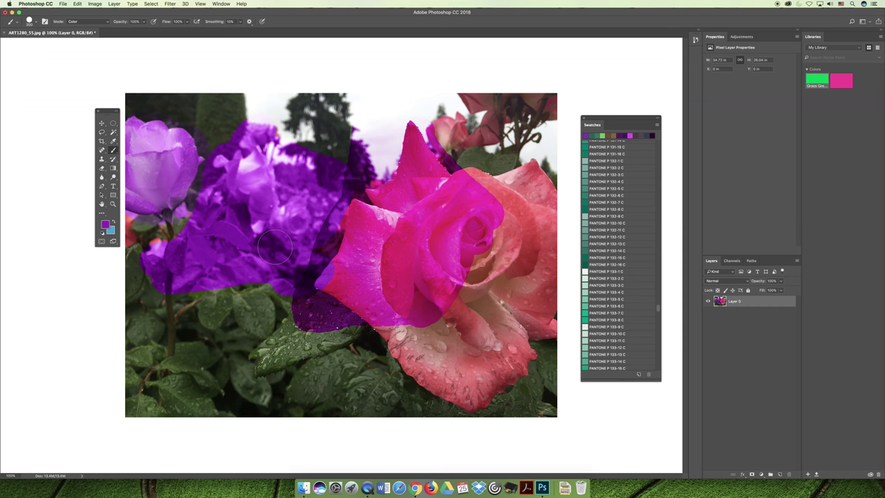
- Revert the photo to its saved version and convert its background into a regular layer with the default settings
{"action": "left_click", "coordinate": [63, 4]}
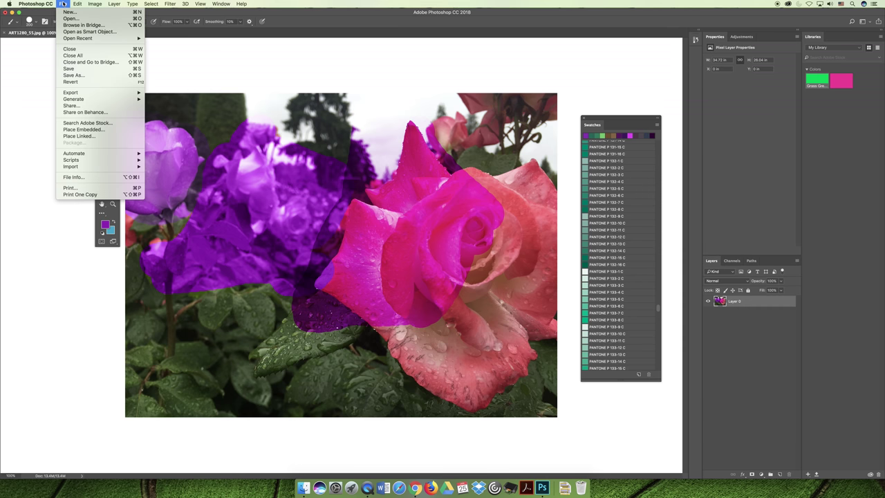
{"action": "left_click", "coordinate": [78, 82]}
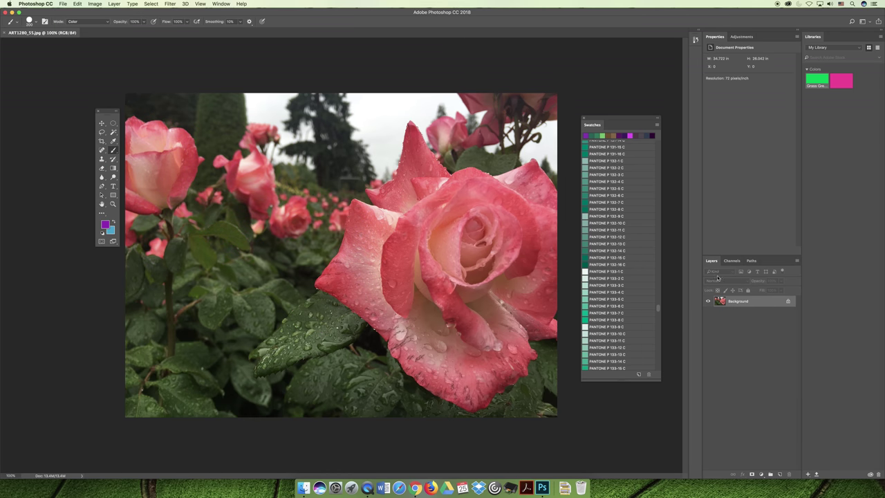
{"action": "double_click", "coordinate": [723, 303]}
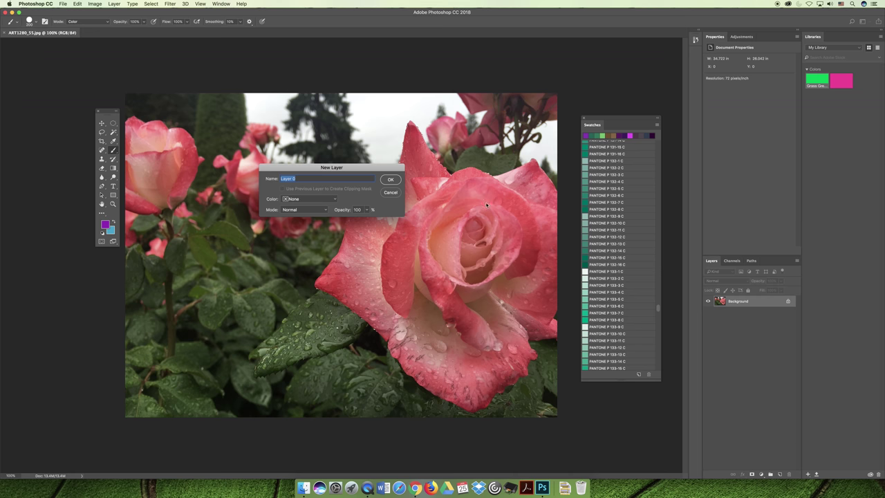
{"action": "left_click", "coordinate": [392, 180]}
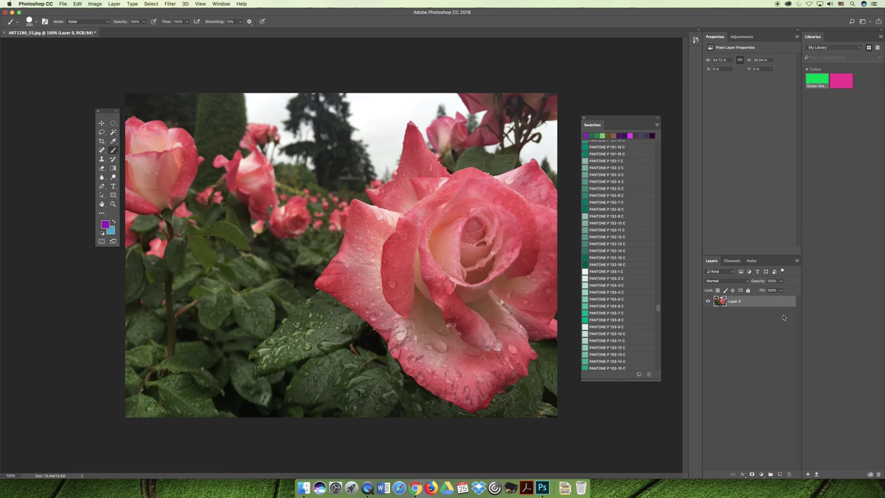
- Add a new layer and cover the whole large rose with solid purple, using the brush in Normal mode
{"action": "left_click", "coordinate": [781, 475]}
{"action": "left_click", "coordinate": [105, 224]}
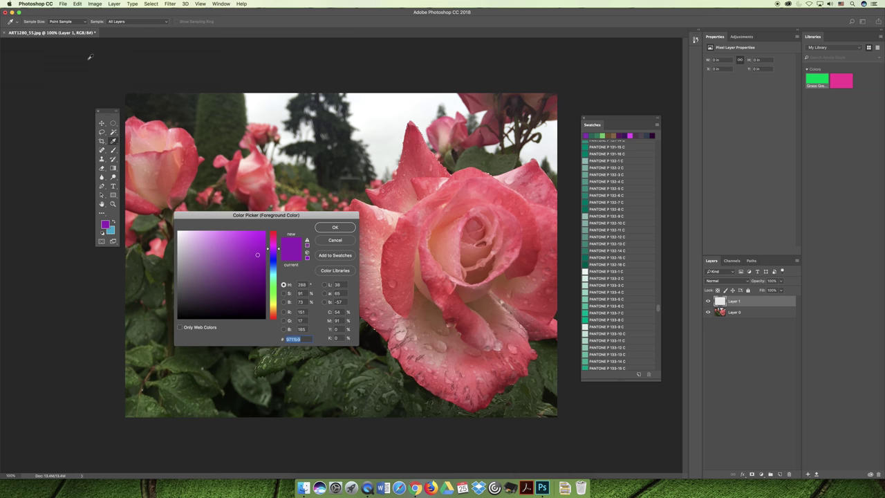
{"action": "left_click", "coordinate": [335, 228]}
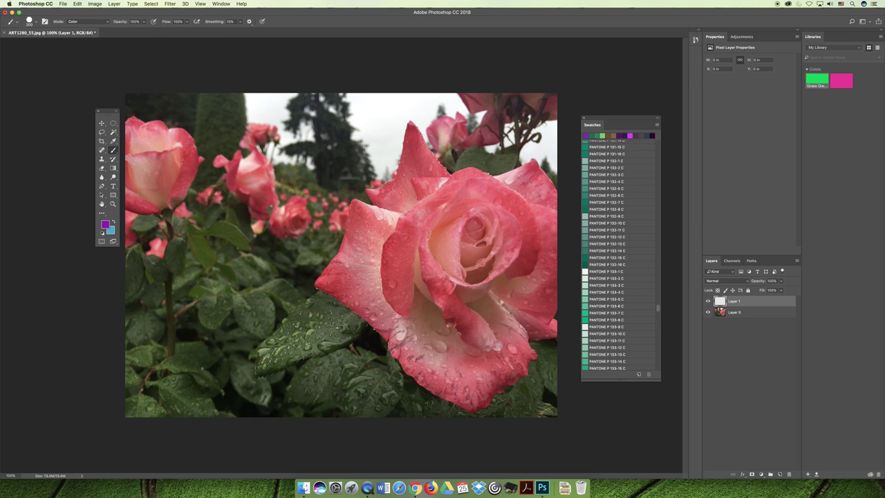
{"action": "left_click", "coordinate": [89, 21]}
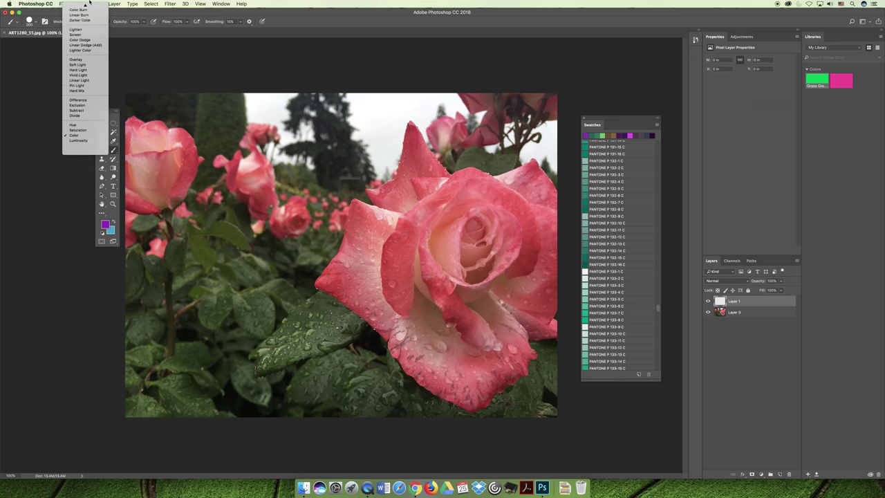
{"action": "left_click", "coordinate": [89, 5]}
{"action": "mouse_move", "coordinate": [407, 166]}
{"action": "left_mouse_down"}
{"action": "mouse_move", "coordinate": [410, 133]}
{"action": "mouse_move", "coordinate": [440, 170]}
{"action": "mouse_move", "coordinate": [470, 184]}
{"action": "mouse_move", "coordinate": [534, 176]}
{"action": "mouse_move", "coordinate": [554, 205]}
{"action": "mouse_move", "coordinate": [534, 163]}
{"action": "left_mouse_up"}
{"action": "mouse_move", "coordinate": [457, 185]}
{"action": "left_mouse_down"}
{"action": "mouse_move", "coordinate": [355, 208]}
{"action": "mouse_move", "coordinate": [344, 250]}
{"action": "mouse_move", "coordinate": [314, 282]}
{"action": "mouse_move", "coordinate": [401, 366]}
{"action": "mouse_move", "coordinate": [477, 400]}
{"action": "mouse_move", "coordinate": [493, 393]}
{"action": "mouse_move", "coordinate": [526, 342]}
{"action": "mouse_move", "coordinate": [504, 340]}
{"action": "mouse_move", "coordinate": [549, 325]}
{"action": "mouse_move", "coordinate": [550, 273]}
{"action": "mouse_move", "coordinate": [516, 204]}
{"action": "mouse_move", "coordinate": [409, 212]}
{"action": "mouse_move", "coordinate": [361, 254]}
{"action": "mouse_move", "coordinate": [370, 306]}
{"action": "mouse_move", "coordinate": [416, 356]}
{"action": "mouse_move", "coordinate": [473, 358]}
{"action": "mouse_move", "coordinate": [532, 283]}
{"action": "mouse_move", "coordinate": [503, 221]}
{"action": "mouse_move", "coordinate": [390, 252]}
{"action": "mouse_move", "coordinate": [392, 299]}
{"action": "mouse_move", "coordinate": [442, 333]}
{"action": "mouse_move", "coordinate": [487, 315]}
{"action": "mouse_move", "coordinate": [512, 276]}
{"action": "mouse_move", "coordinate": [471, 249]}
{"action": "mouse_move", "coordinate": [419, 268]}
{"action": "mouse_move", "coordinate": [487, 298]}
{"action": "mouse_move", "coordinate": [463, 266]}
{"action": "left_mouse_up"}
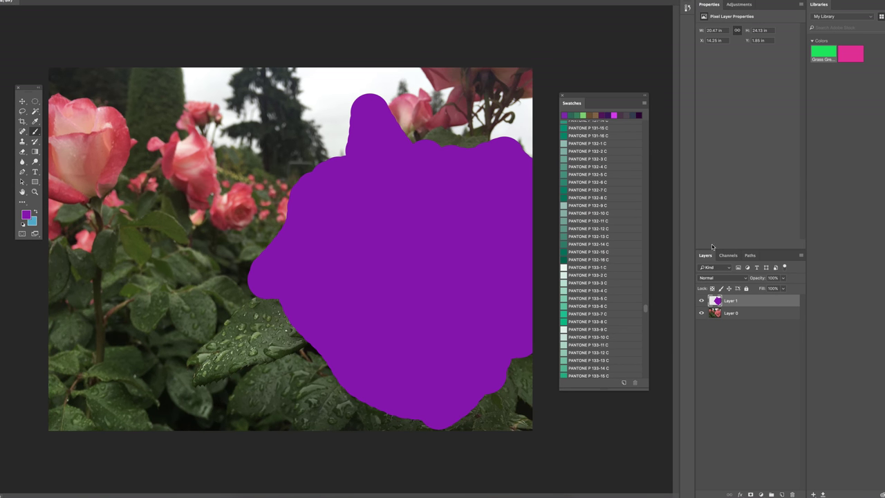
- Detach the Layers panel so it floats beside the photo, and close the Swatches panel
{"action": "left_click_drag", "start_coordinate": [705, 256], "coordinate": [590, 138]}
{"action": "left_click", "coordinate": [562, 96]}
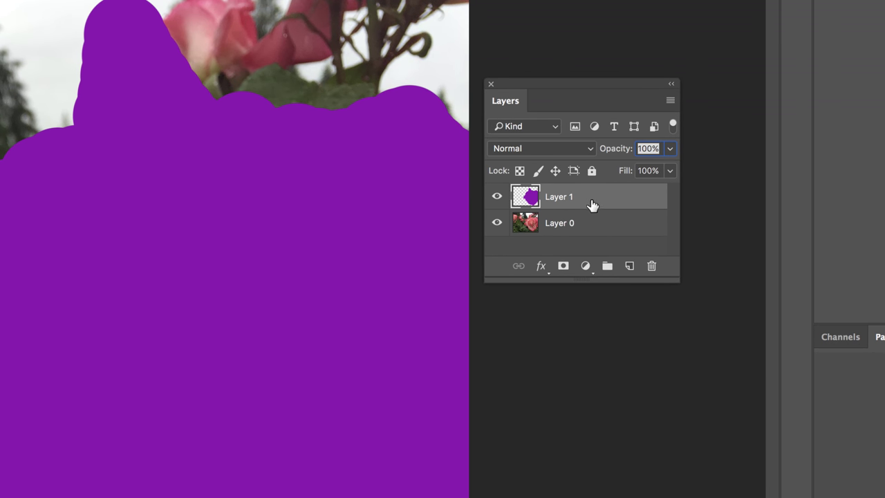
- Try Layer 1's blend modes one by one from Dissolve through Darker Color, ending on Overlay
{"action": "left_click", "coordinate": [567, 151]}
{"action": "left_click", "coordinate": [569, 160]}
{"action": "left_click", "coordinate": [570, 150]}
{"action": "left_click", "coordinate": [570, 171]}
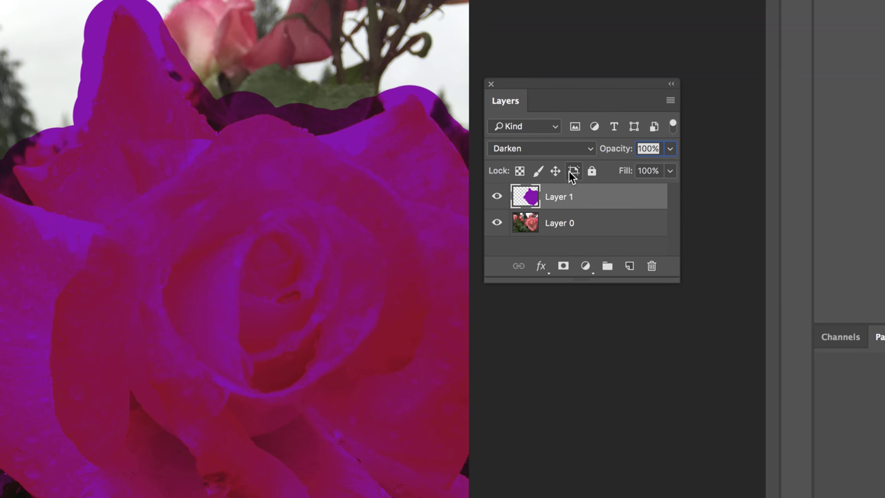
{"action": "left_click", "coordinate": [564, 147]}
{"action": "left_click", "coordinate": [563, 159]}
{"action": "left_click", "coordinate": [563, 153]}
{"action": "left_click", "coordinate": [562, 160]}
{"action": "left_click", "coordinate": [562, 151]}
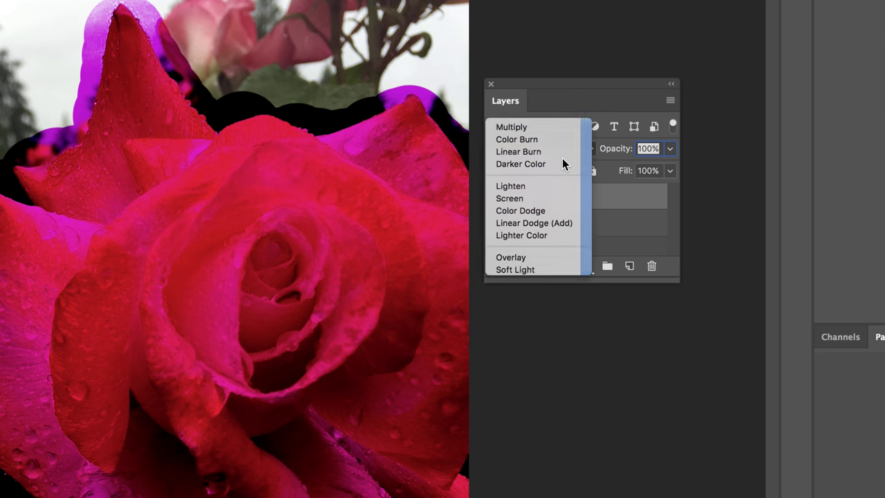
{"action": "left_click", "coordinate": [562, 155]}
{"action": "left_click", "coordinate": [561, 152]}
{"action": "left_click", "coordinate": [559, 159]}
{"action": "left_click", "coordinate": [556, 150]}
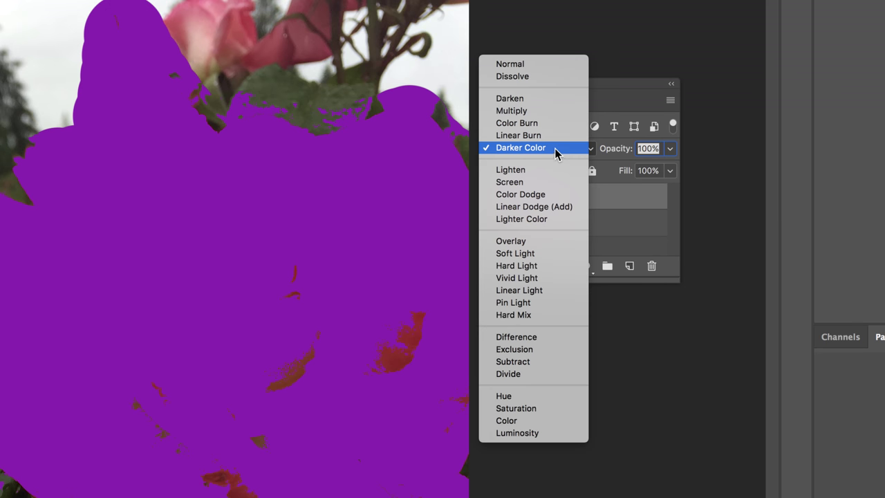
{"action": "left_click", "coordinate": [544, 241]}
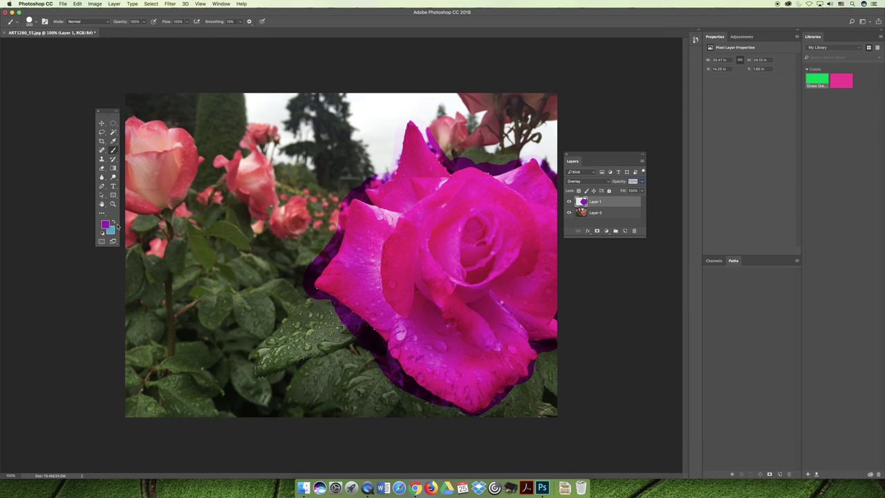
- Change the foreground color to a dark maroon and brush it over the center of the large rose on Layer 1
{"action": "left_click", "coordinate": [105, 224]}
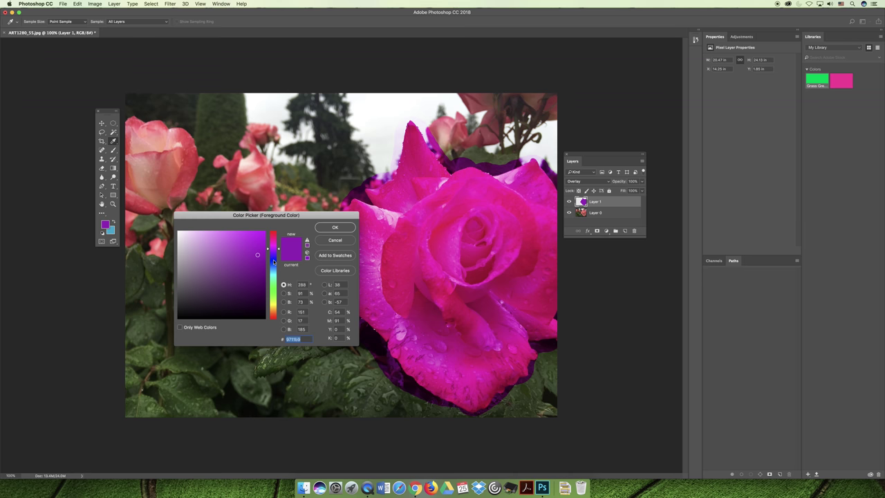
{"action": "mouse_move", "coordinate": [258, 266]}
{"action": "left_mouse_down"}
{"action": "mouse_move", "coordinate": [242, 280]}
{"action": "mouse_move", "coordinate": [252, 280]}
{"action": "left_mouse_up"}
{"action": "left_click", "coordinate": [332, 228]}
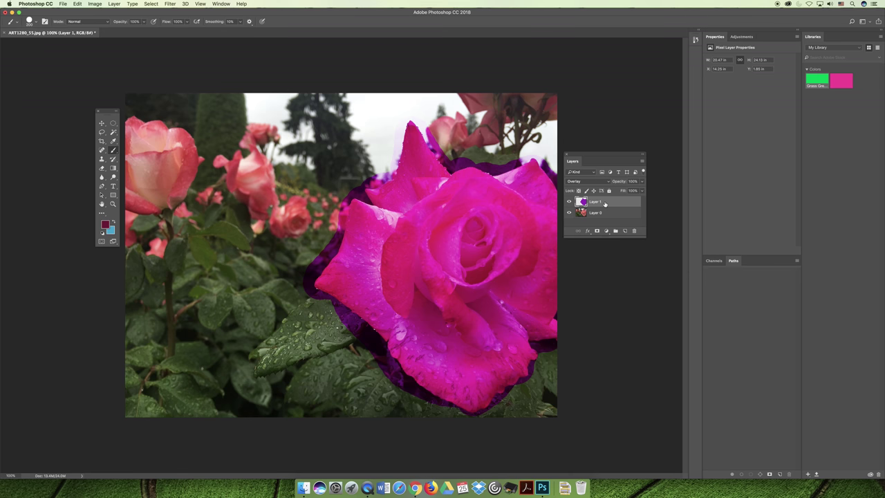
{"action": "mouse_move", "coordinate": [512, 200]}
{"action": "left_mouse_down"}
{"action": "mouse_move", "coordinate": [478, 208]}
{"action": "mouse_move", "coordinate": [517, 197]}
{"action": "mouse_move", "coordinate": [450, 193]}
{"action": "mouse_move", "coordinate": [534, 242]}
{"action": "mouse_move", "coordinate": [457, 234]}
{"action": "left_mouse_up"}
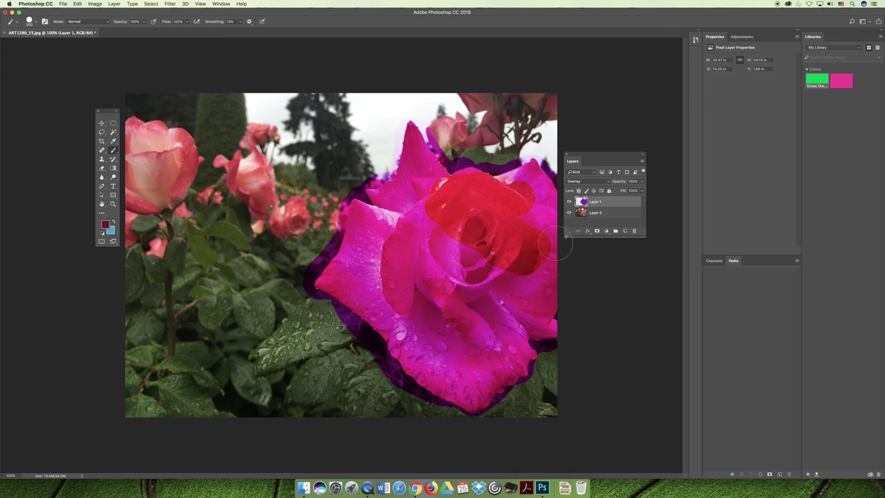
- Try the Hue, Color and Saturation blend modes on Layer 1 to compare how they recolor the large rose
{"action": "left_click", "coordinate": [606, 181]}
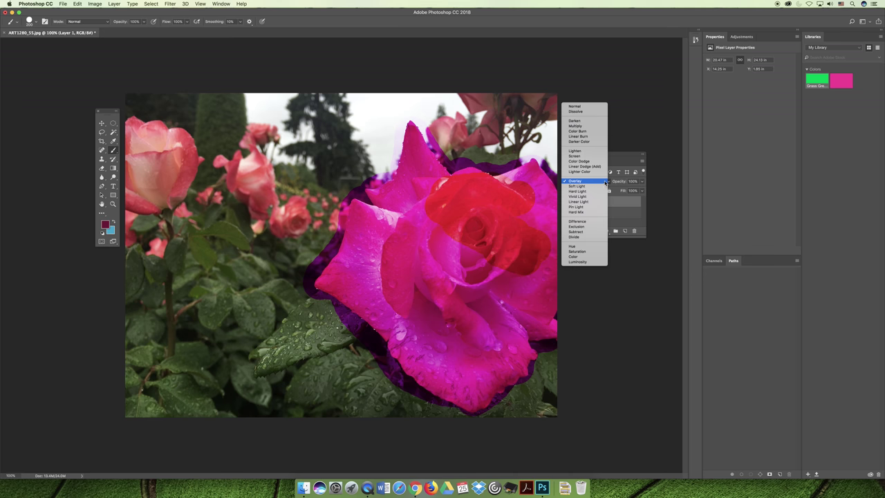
{"action": "left_click", "coordinate": [593, 248]}
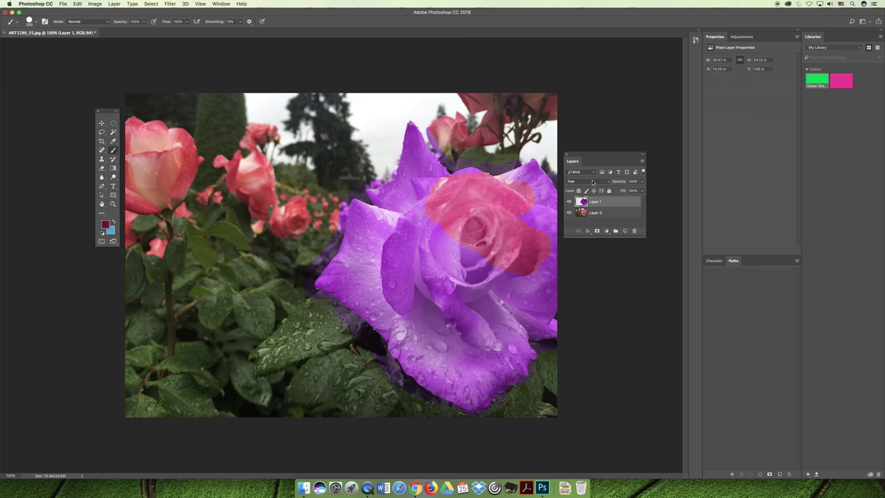
{"action": "left_click", "coordinate": [593, 182]}
{"action": "left_click", "coordinate": [592, 193]}
{"action": "left_click", "coordinate": [586, 183]}
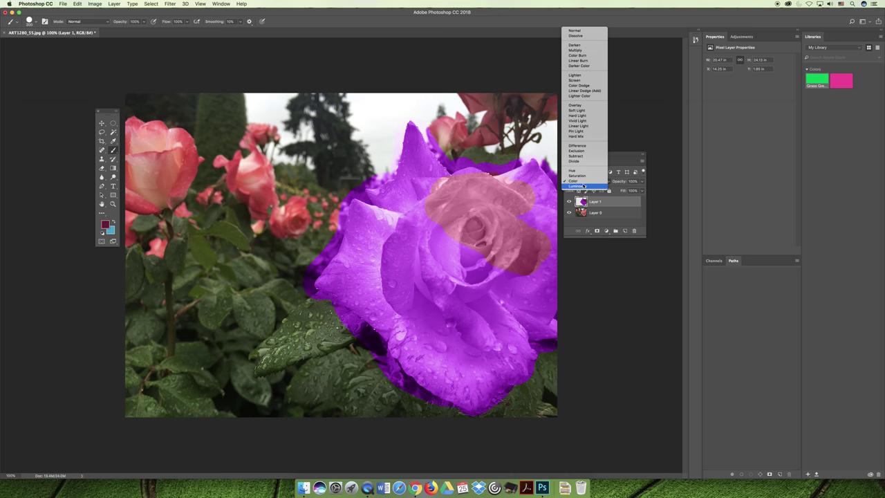
{"action": "left_click", "coordinate": [584, 177]}
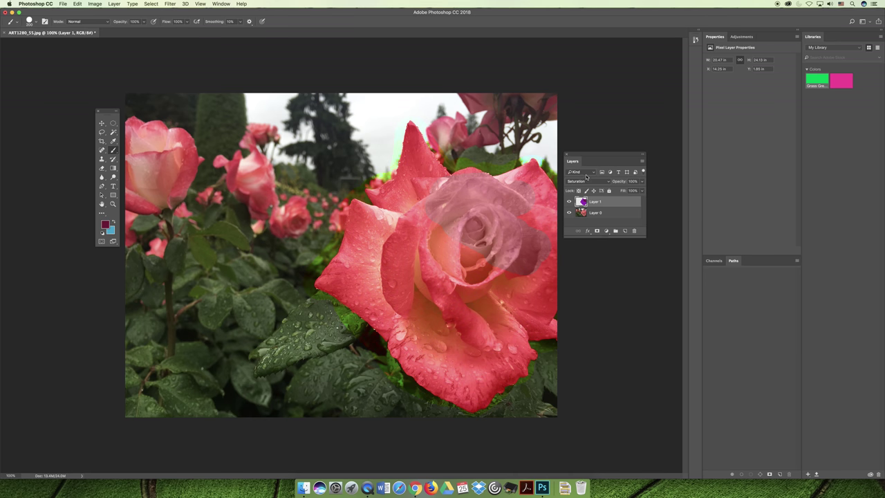
- Try the Divide and Subtract blend modes on Layer 1, then leave the layer set to Exclusion
{"action": "left_click", "coordinate": [587, 180]}
{"action": "left_click", "coordinate": [584, 167]}
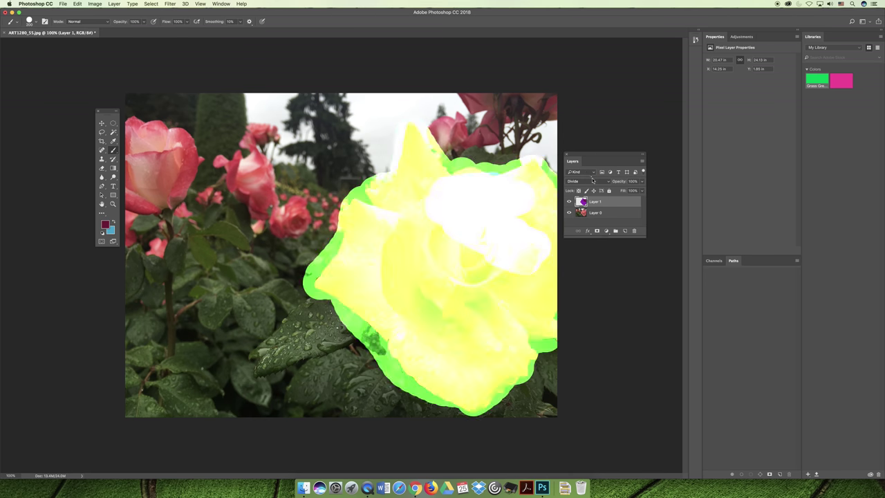
{"action": "left_click", "coordinate": [587, 180]}
{"action": "left_click", "coordinate": [581, 174]}
{"action": "left_click", "coordinate": [581, 182]}
{"action": "left_click", "coordinate": [579, 176]}
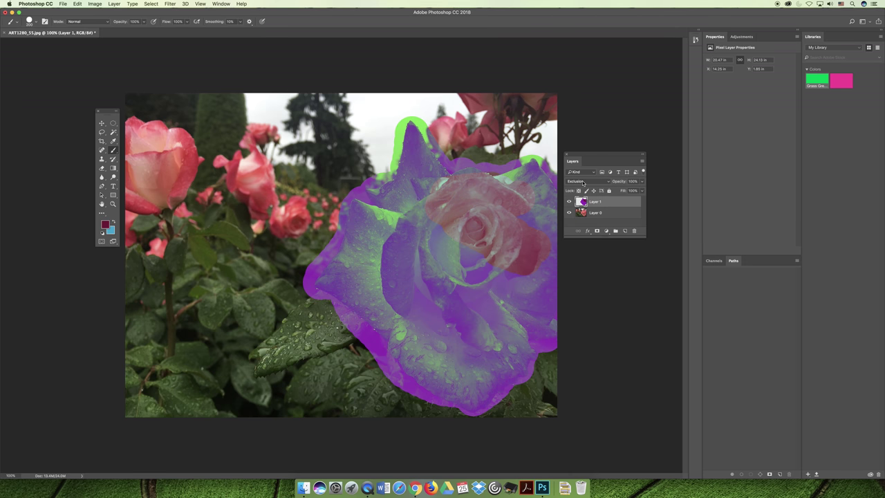
{"action": "left_click", "coordinate": [583, 183]}
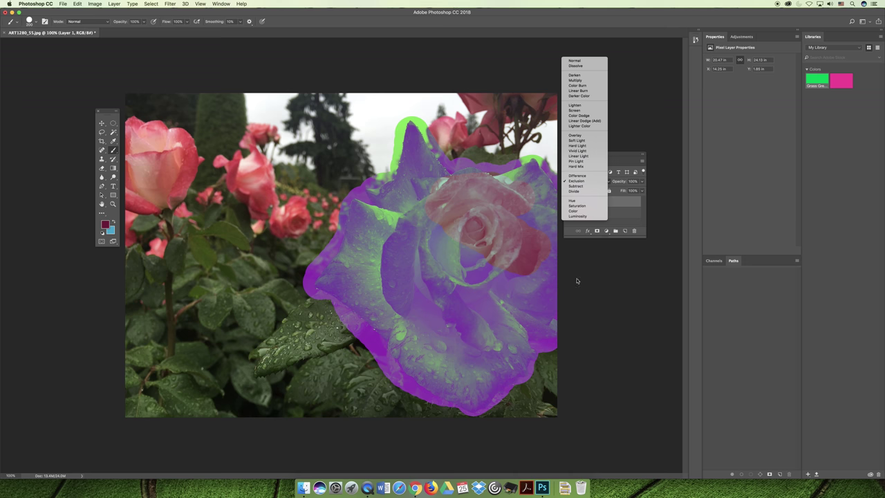
{"action": "left_click", "coordinate": [587, 181]}
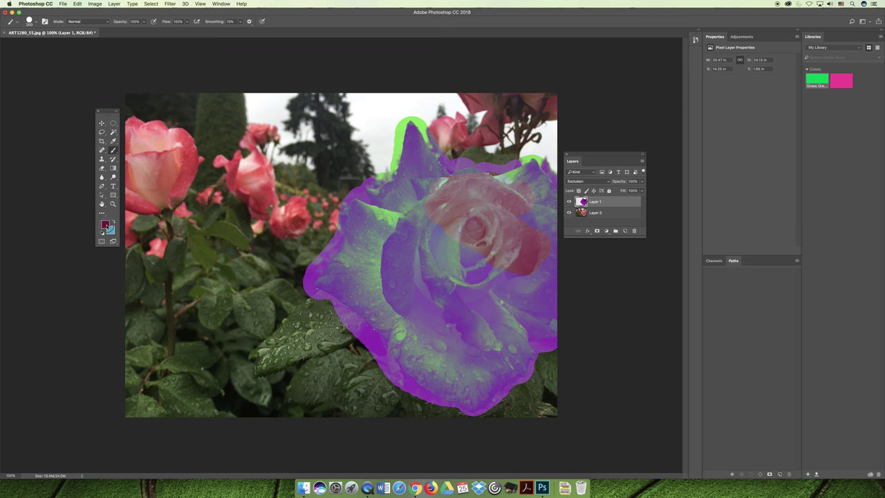
- Change the foreground color to a bright purple
{"action": "left_click", "coordinate": [106, 224]}
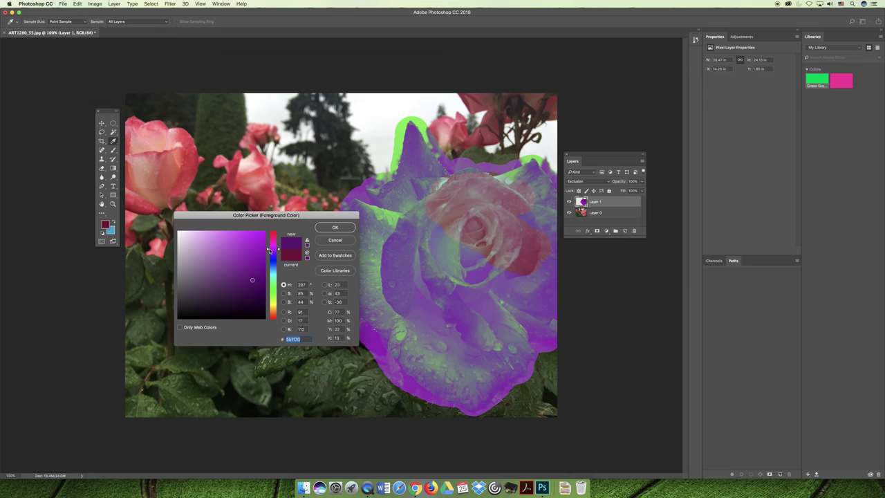
{"action": "left_click_drag", "start_coordinate": [256, 245], "coordinate": [254, 238]}
{"action": "left_click", "coordinate": [347, 231]}
- Brush the purple over the sky, the background roses, the left-hand leaves and part of the large rose on Layer 1
{"action": "mouse_move", "coordinate": [473, 126]}
{"action": "left_mouse_down"}
{"action": "mouse_move", "coordinate": [325, 145]}
{"action": "mouse_move", "coordinate": [304, 104]}
{"action": "mouse_move", "coordinate": [131, 105]}
{"action": "left_mouse_up"}
{"action": "mouse_move", "coordinate": [349, 92]}
{"action": "left_mouse_down"}
{"action": "mouse_move", "coordinate": [525, 131]}
{"action": "mouse_move", "coordinate": [10, 135]}
{"action": "mouse_move", "coordinate": [395, 173]}
{"action": "mouse_move", "coordinate": [132, 185]}
{"action": "left_mouse_up"}
{"action": "mouse_move", "coordinate": [332, 197]}
{"action": "left_mouse_down"}
{"action": "mouse_move", "coordinate": [174, 168]}
{"action": "mouse_move", "coordinate": [325, 236]}
{"action": "mouse_move", "coordinate": [138, 249]}
{"action": "left_mouse_up"}
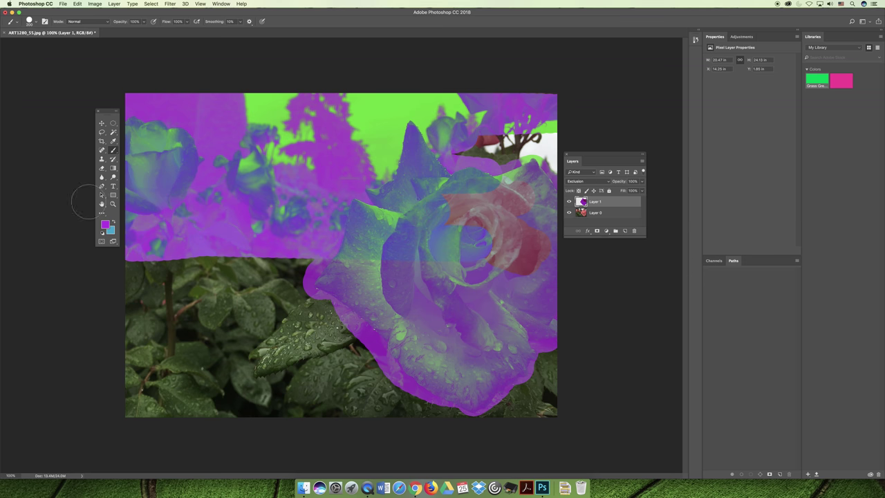
{"action": "mouse_move", "coordinate": [408, 251]}
{"action": "left_mouse_down"}
{"action": "mouse_move", "coordinate": [125, 287]}
{"action": "mouse_move", "coordinate": [139, 305]}
{"action": "mouse_move", "coordinate": [54, 336]}
{"action": "mouse_move", "coordinate": [413, 321]}
{"action": "mouse_move", "coordinate": [256, 367]}
{"action": "mouse_move", "coordinate": [317, 360]}
{"action": "left_mouse_up"}
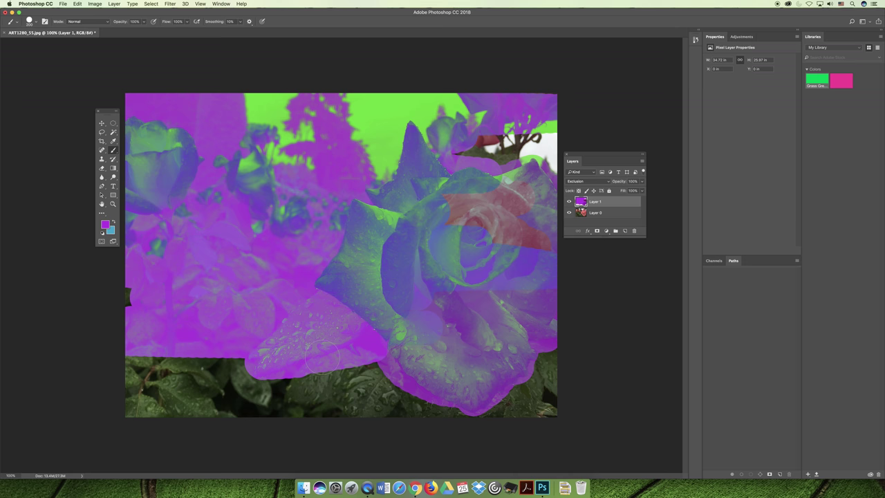
- Select the whole canvas and fill Layer 1 with the foreground color at 100% opacity in Normal mode
{"action": "key", "text": "super+a"}
{"action": "left_click", "coordinate": [77, 3]}
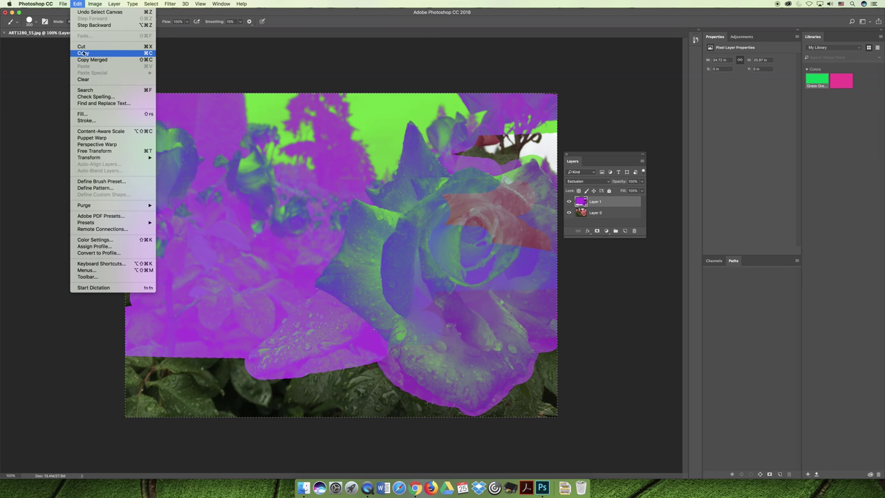
{"action": "left_click", "coordinate": [83, 114]}
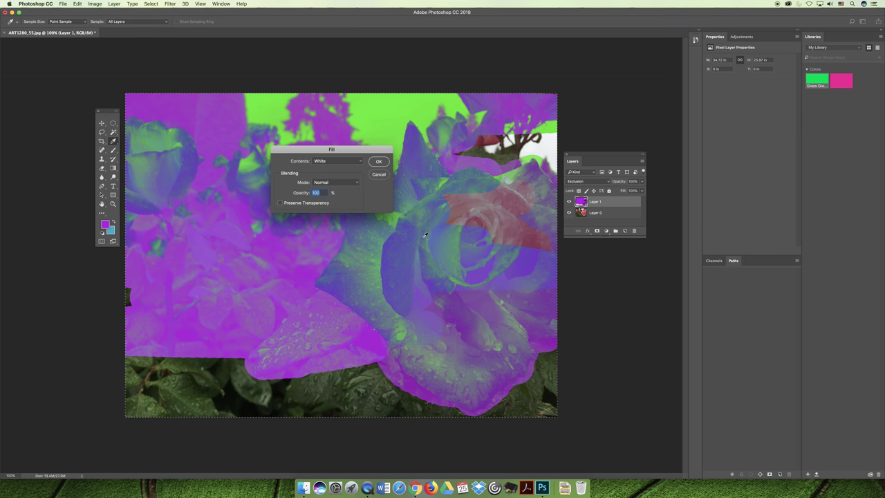
{"action": "left_click", "coordinate": [341, 162]}
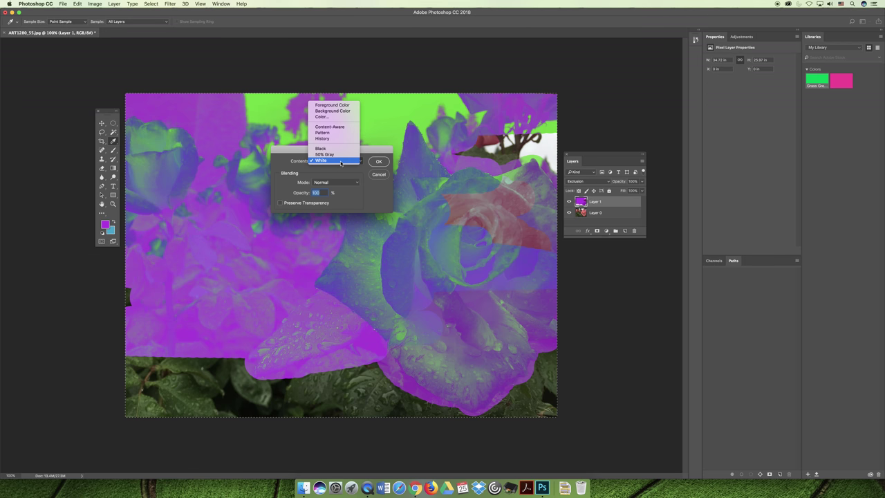
{"action": "left_click", "coordinate": [332, 105]}
{"action": "left_click", "coordinate": [379, 161]}
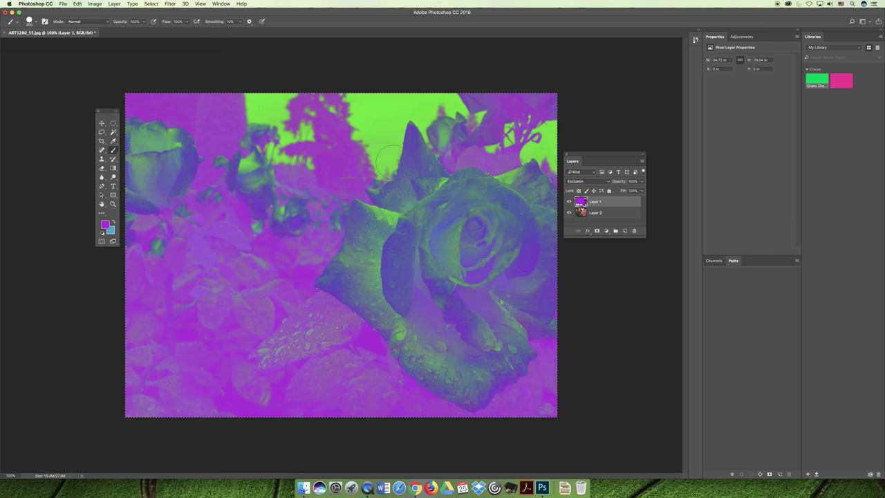
{"action": "key", "text": "b"}
{"action": "left_click", "coordinate": [102, 123]}
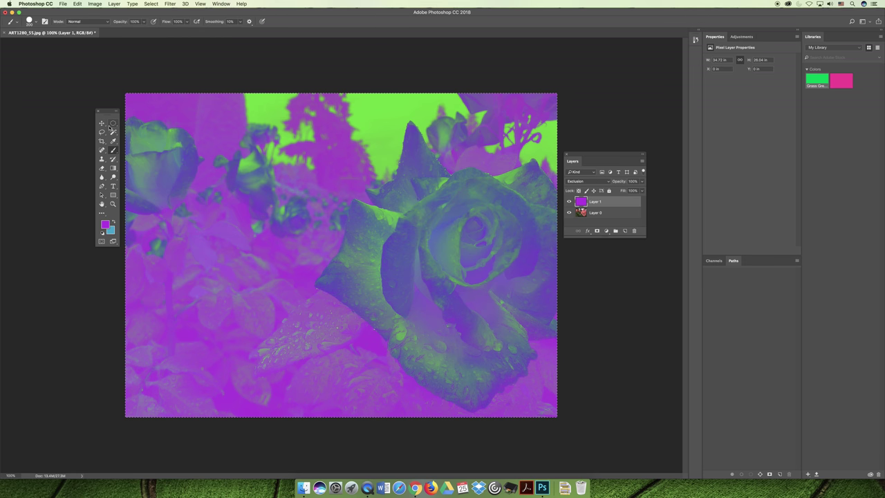